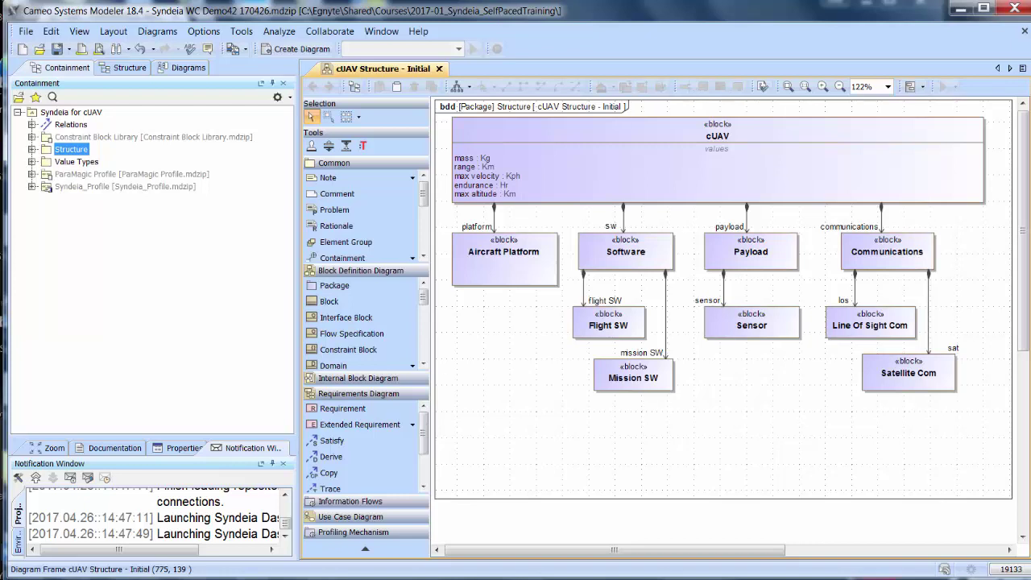
Step: Check the installed commercial plugins, including Syndeia MagicDraw, in the Resource/Plugin Manager and close it
click(419, 32)
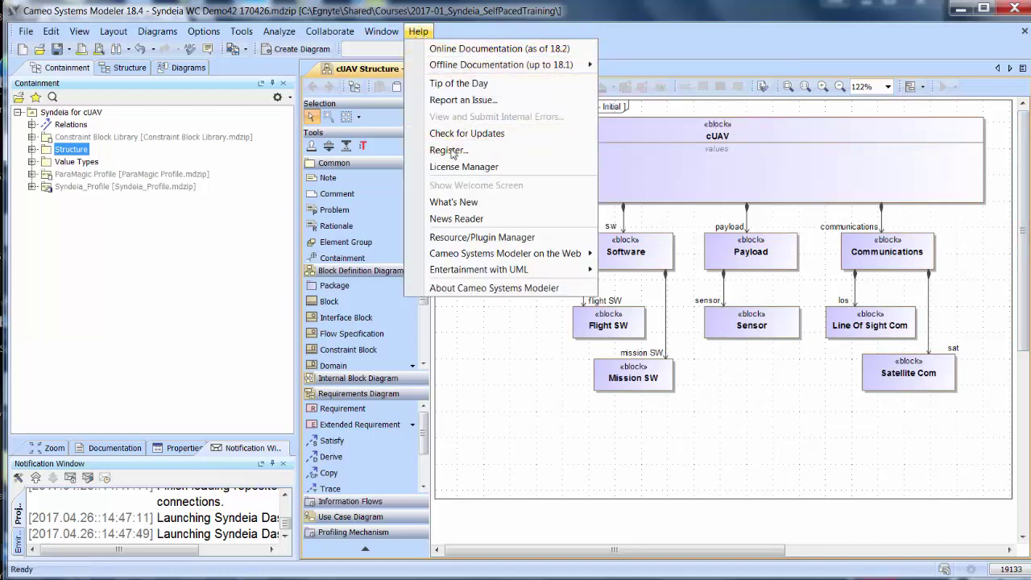
click(472, 238)
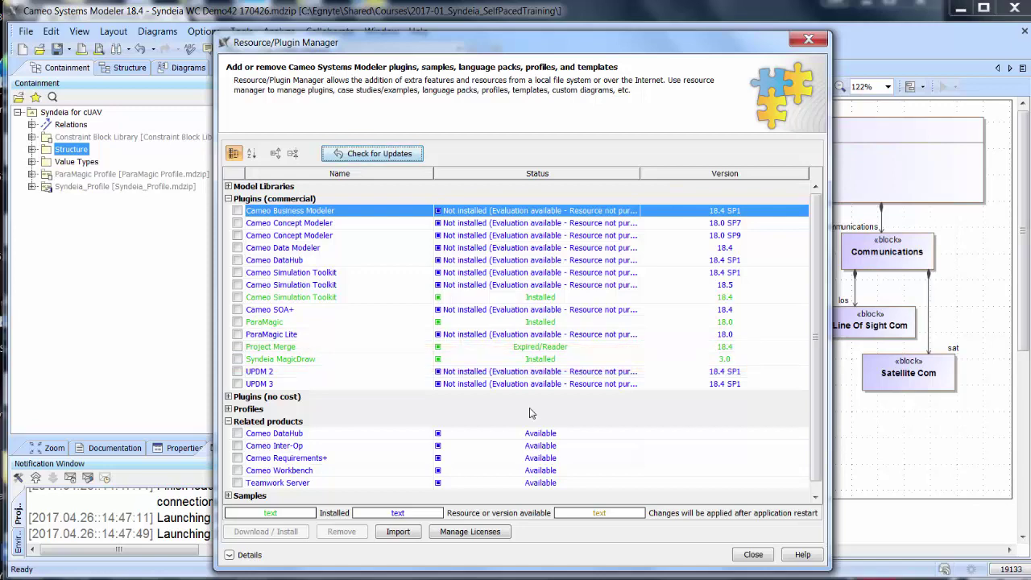
click(808, 40)
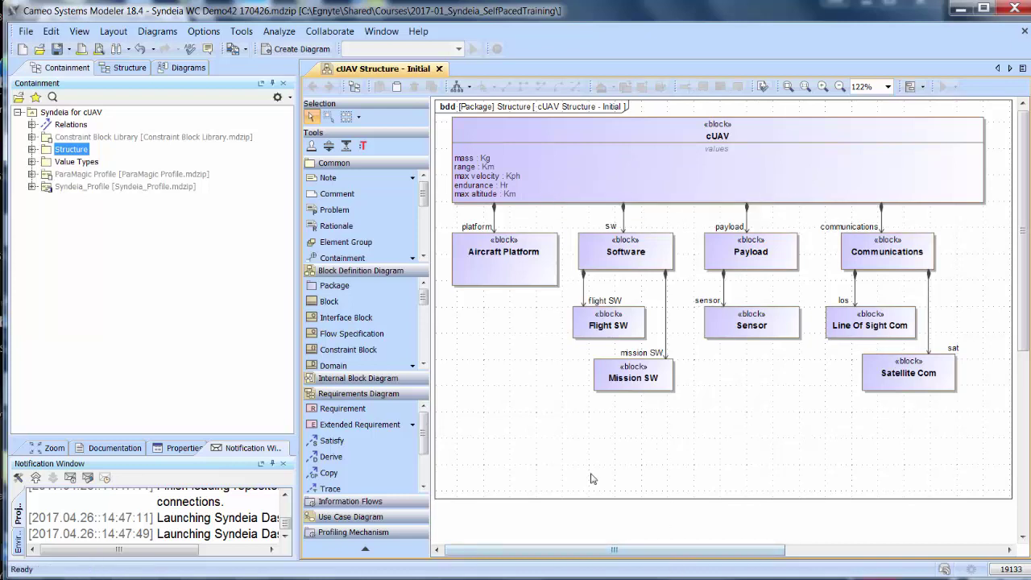
Step: Launch the Syndeia Dashboard for the Structure package and open the WC ICAX 1 Windchill repository
right_click(71, 153)
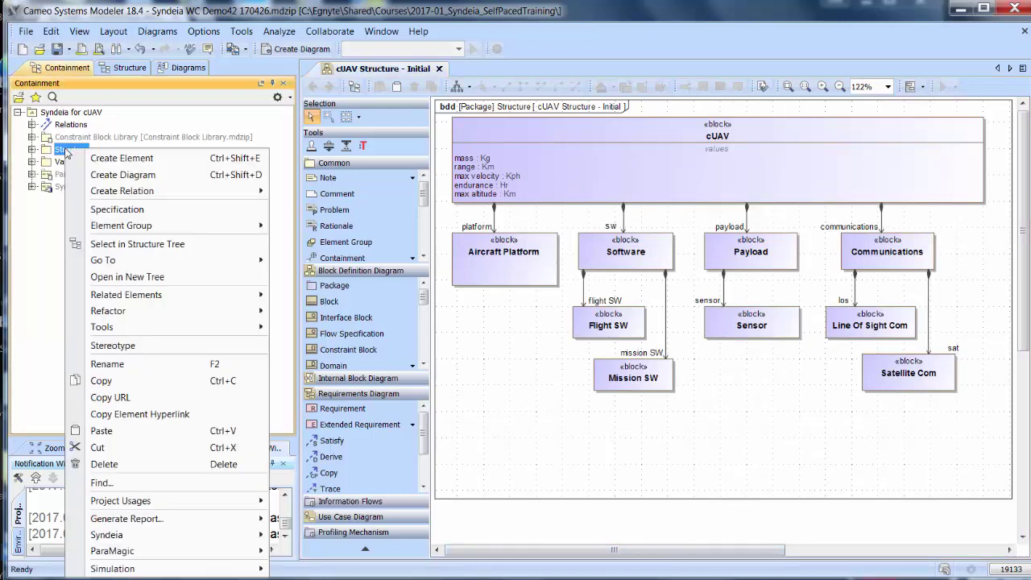
mouse_move(241, 534)
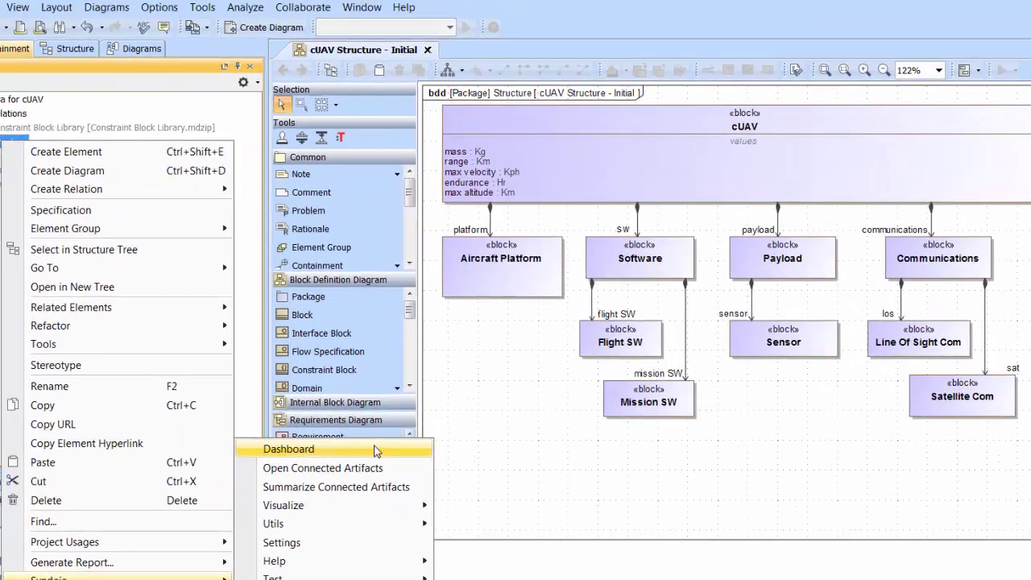
click(374, 451)
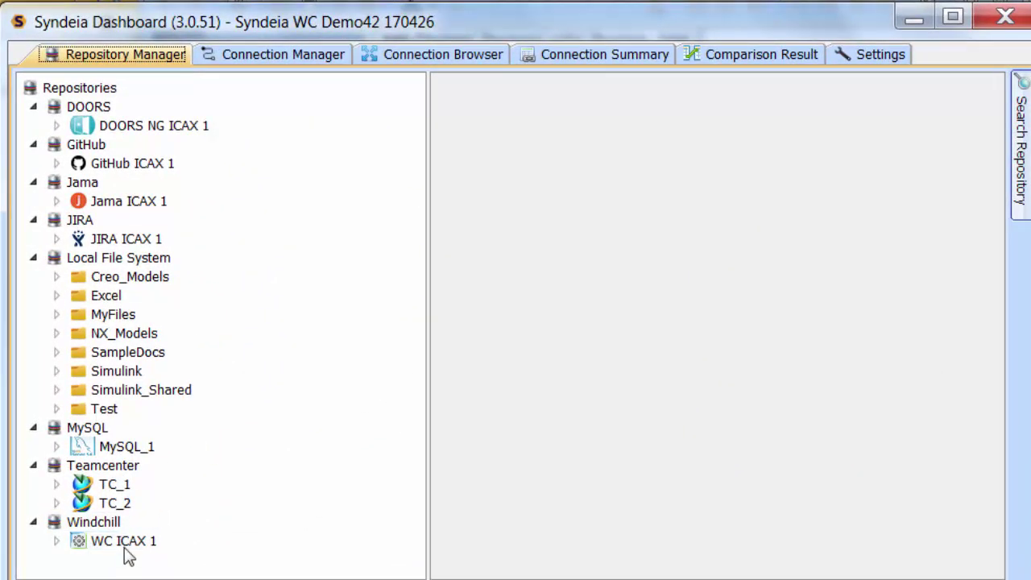
click(121, 541)
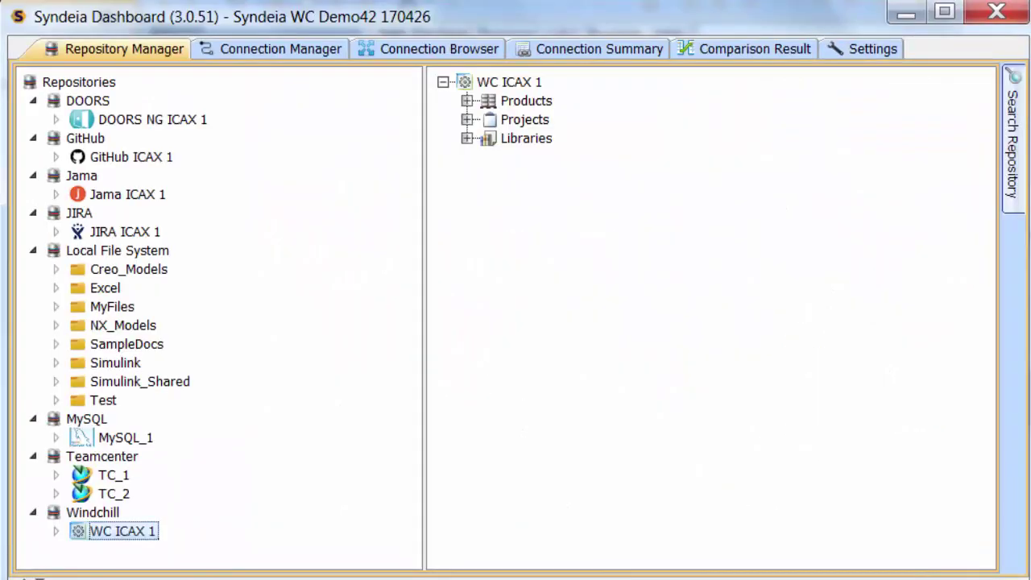
Step: Load the WC ICAX 1 Windchill repository beside the Structure package in the Connection Manager
click(281, 50)
drag(447, 242, 386, 243)
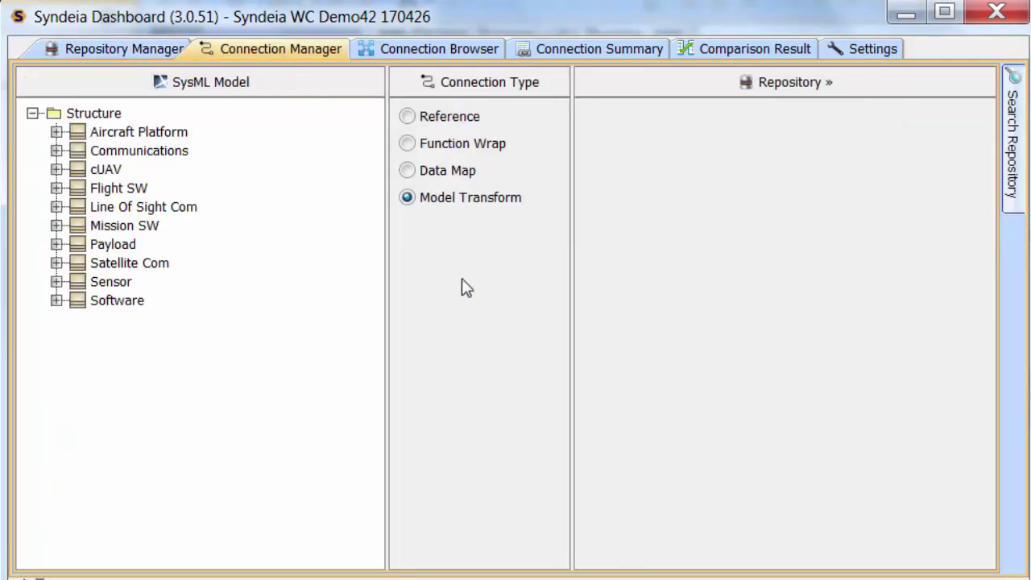
click(677, 89)
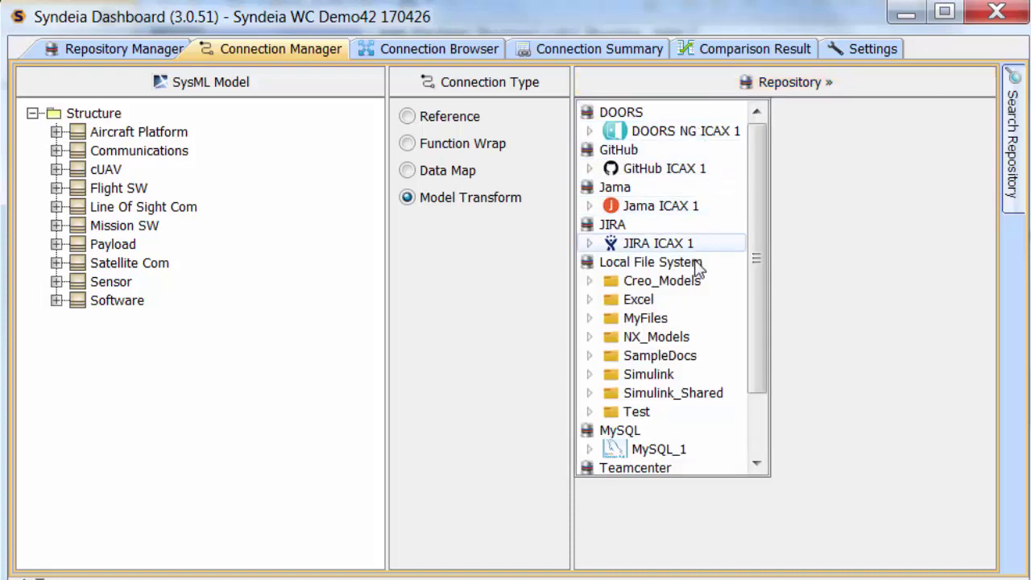
click(754, 440)
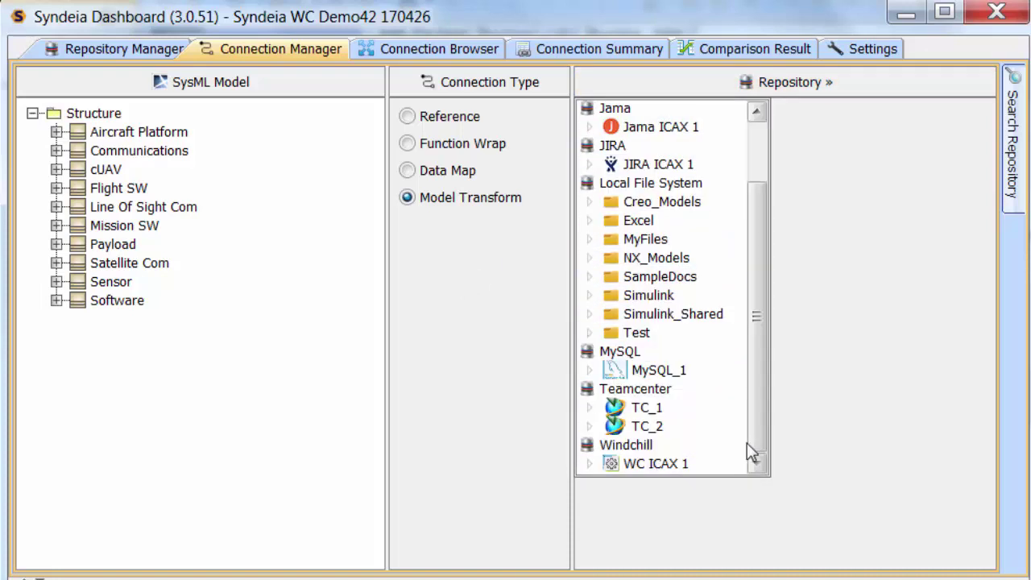
click(657, 463)
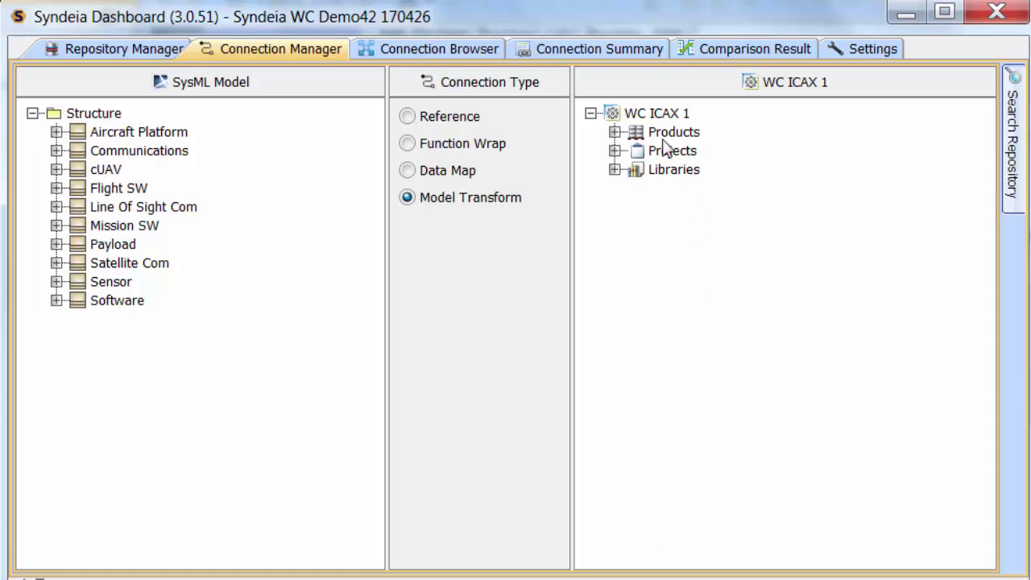
Step: Expand the Unmanned Aerial Vehicle product's Hardware Components folder down to the Aircraft_Platform part versions
click(616, 132)
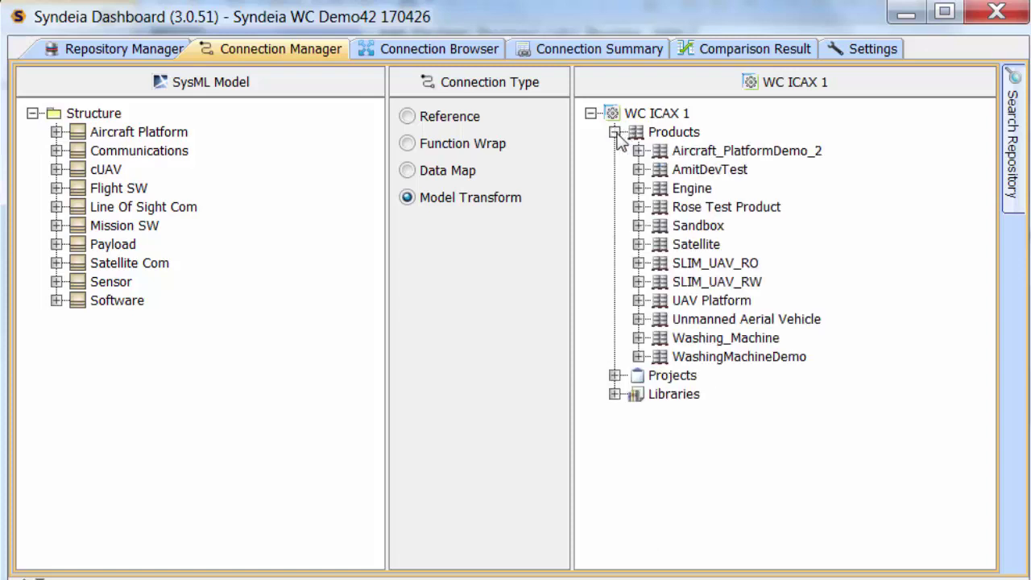
click(638, 320)
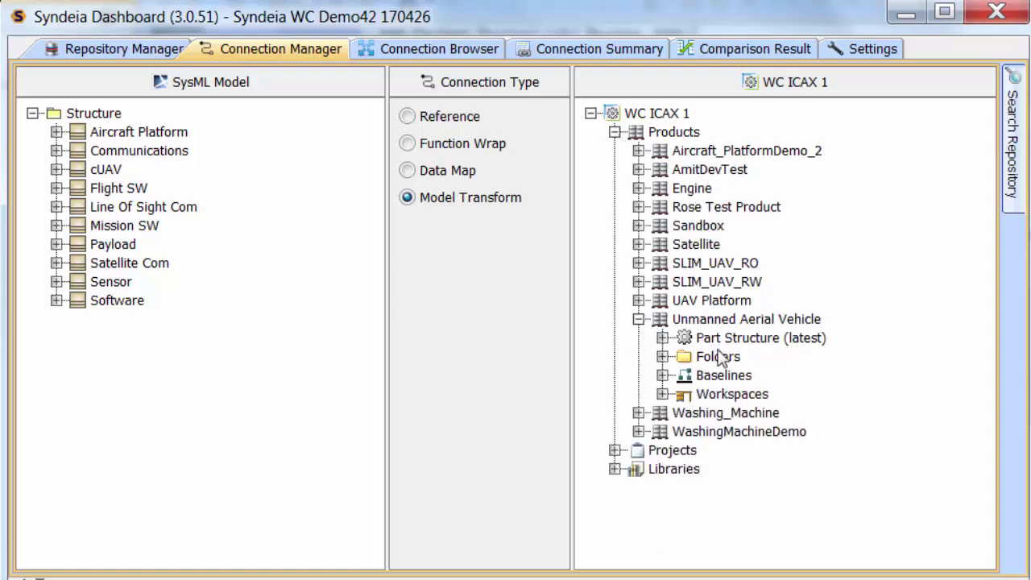
click(662, 357)
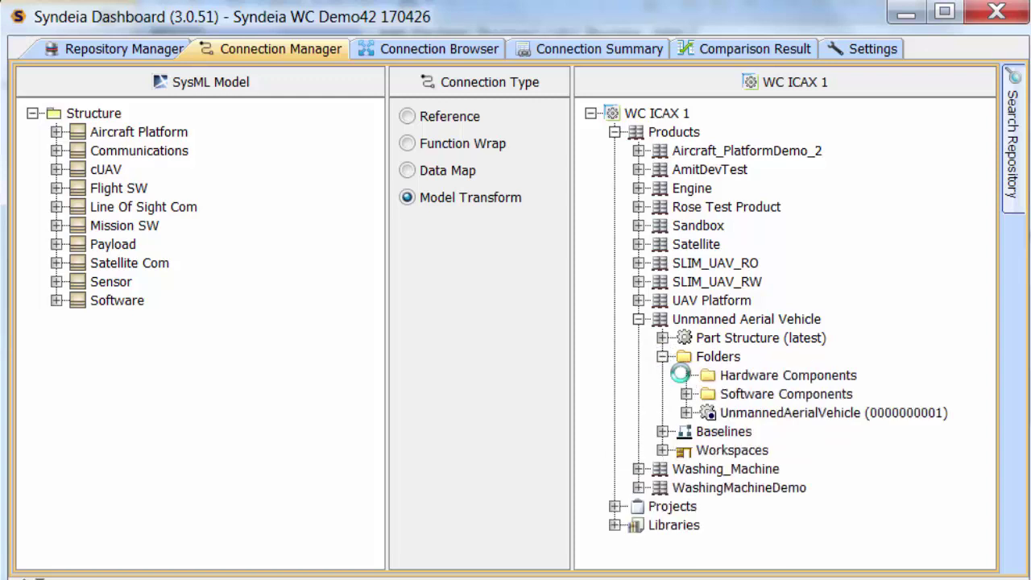
click(686, 375)
click(711, 412)
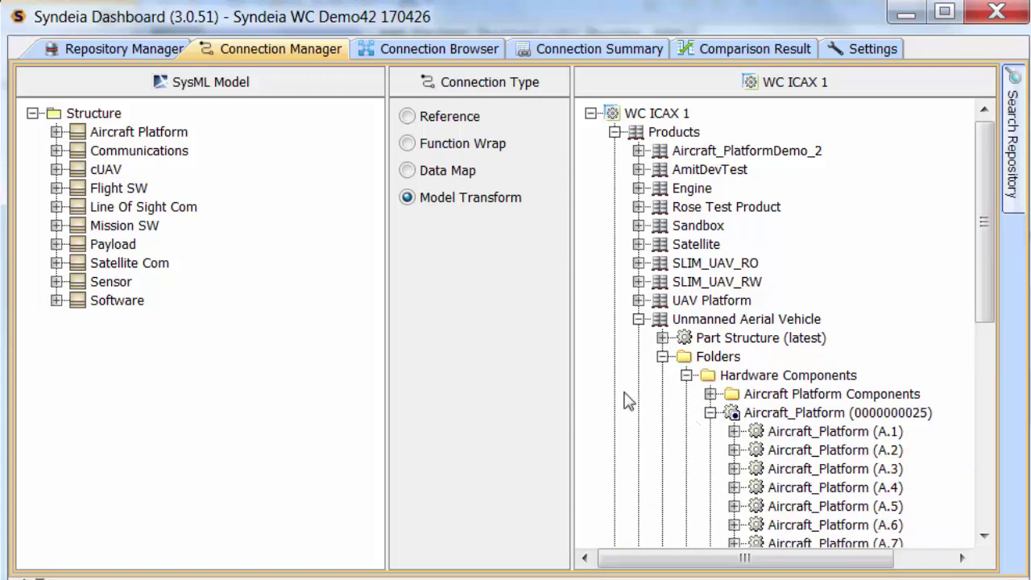
drag(983, 299, 977, 378)
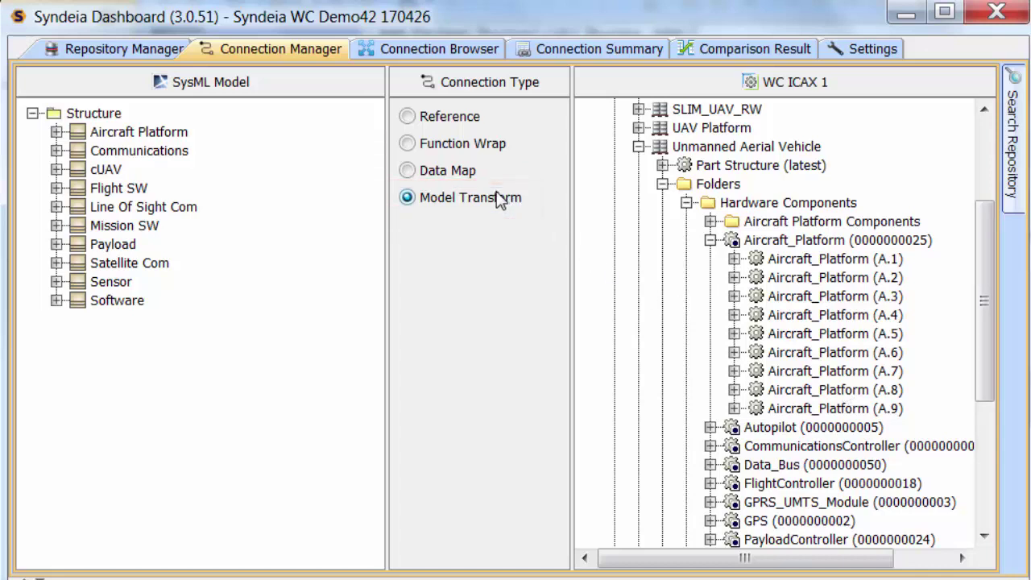
Step: Start a Model Transform of Aircraft_Platform (A.8) into the Structure package and agree to generate the SysML block structure
click(788, 393)
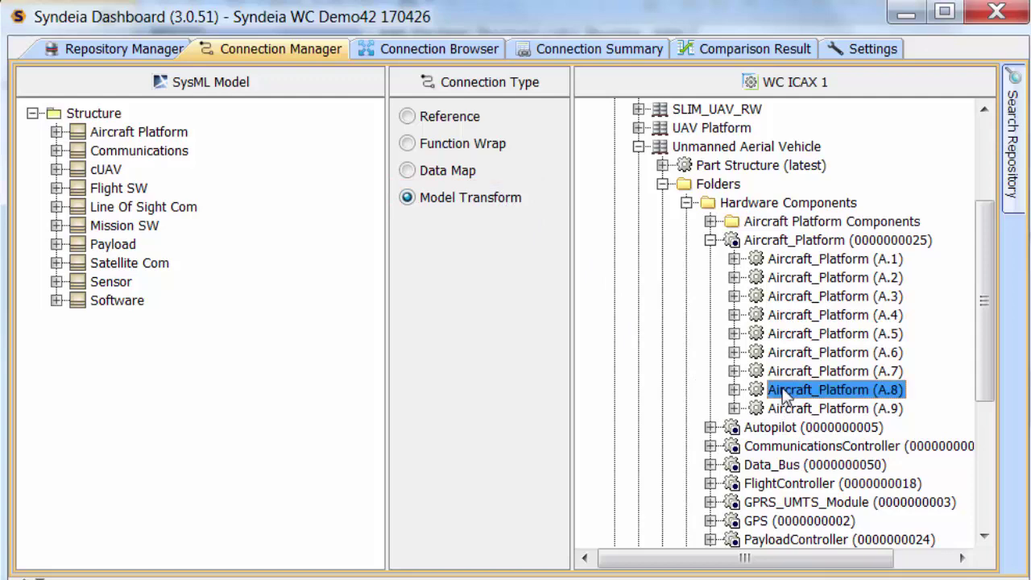
drag(786, 395, 109, 117)
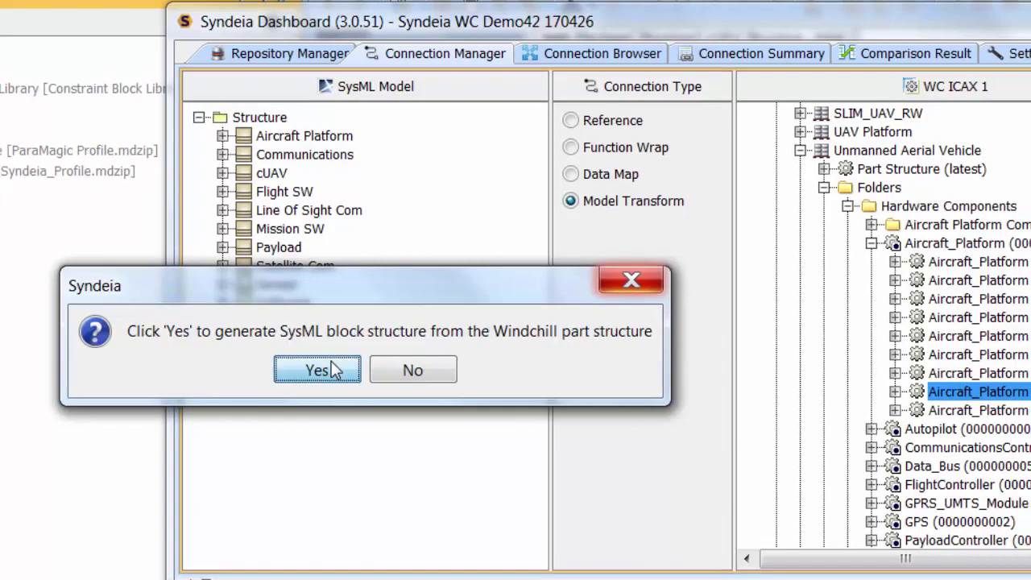
click(333, 363)
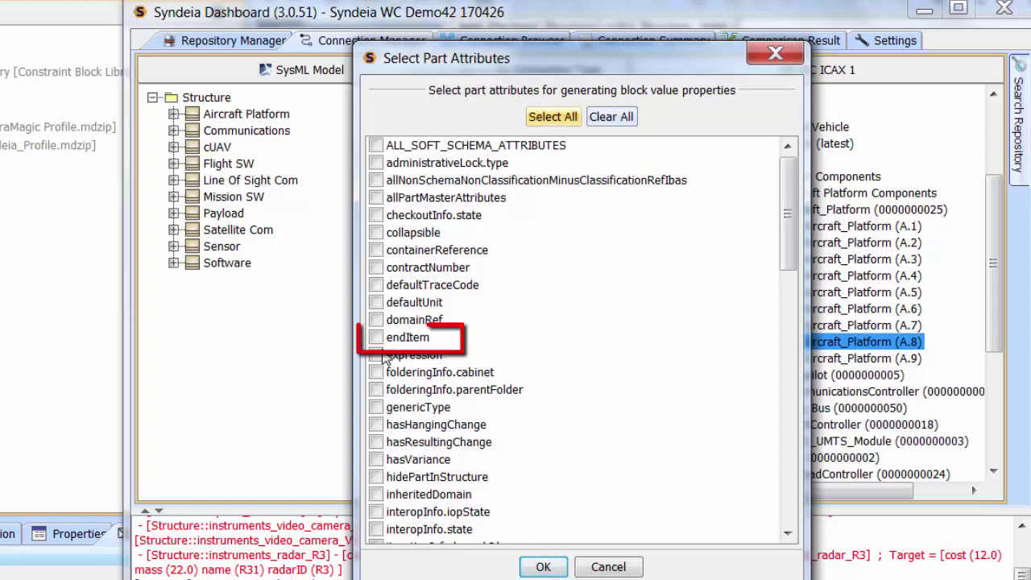
Step: Choose the endItem and phase part attributes as block value properties and generate the blocks
click(376, 338)
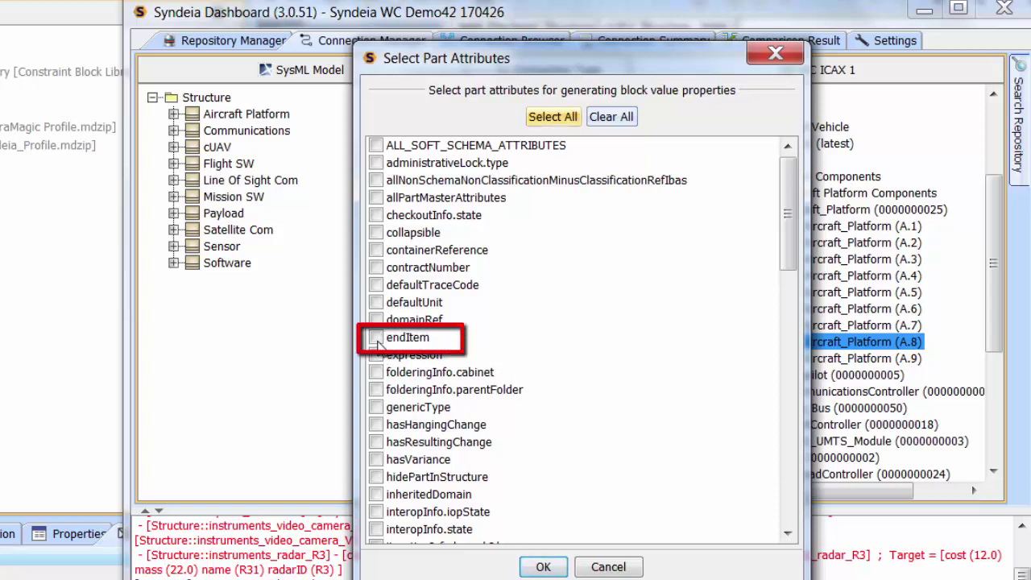
drag(790, 217, 785, 384)
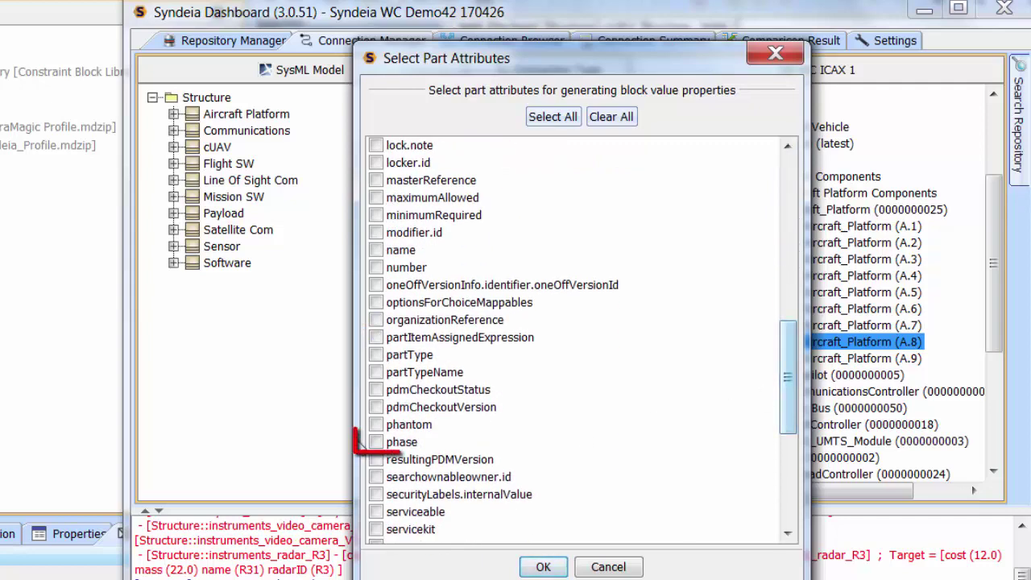
click(376, 442)
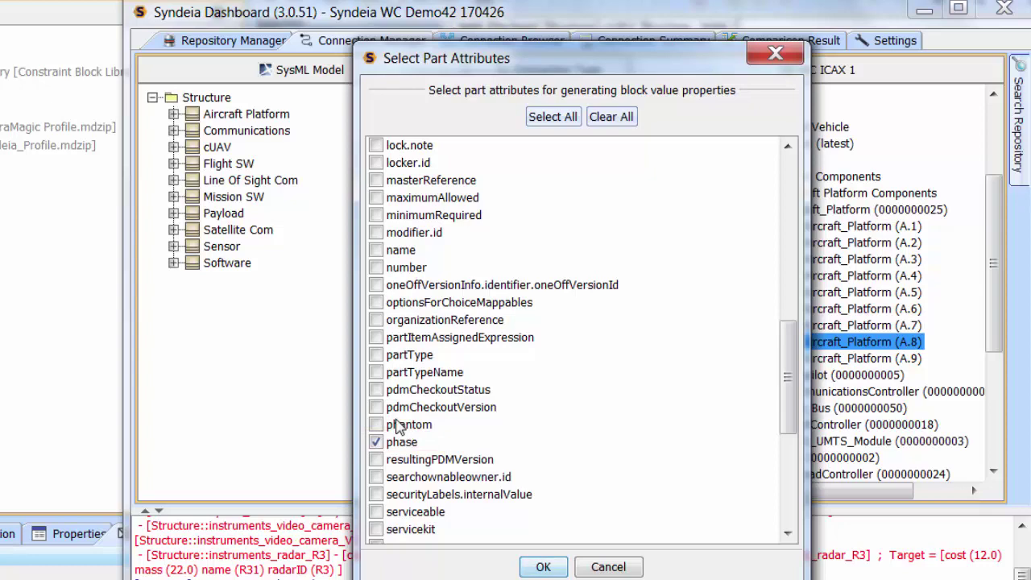
click(541, 566)
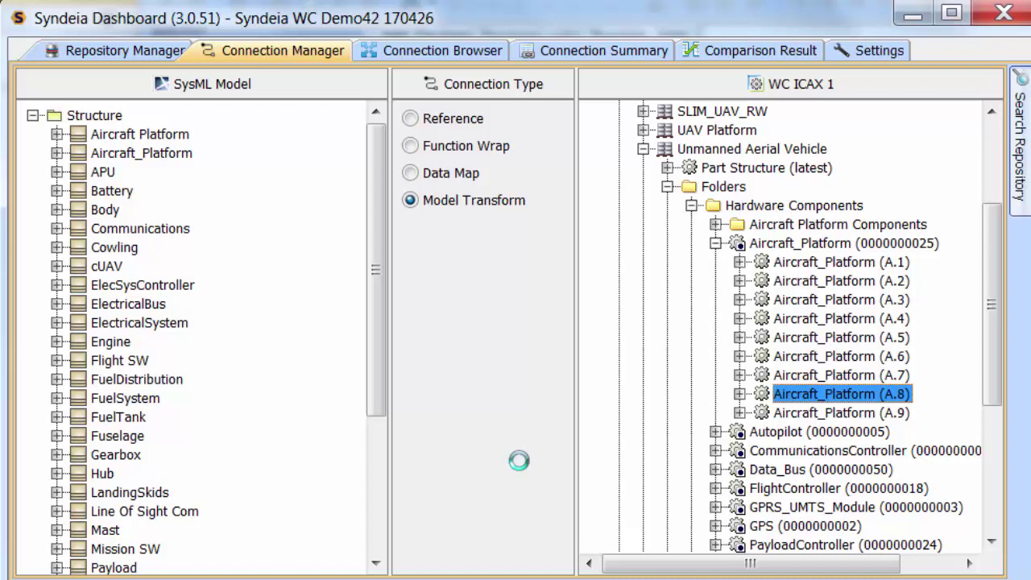
Step: Inspect the generated Aircraft_Platform block's properties and refresh the Connection Summary to review the new connections
click(56, 133)
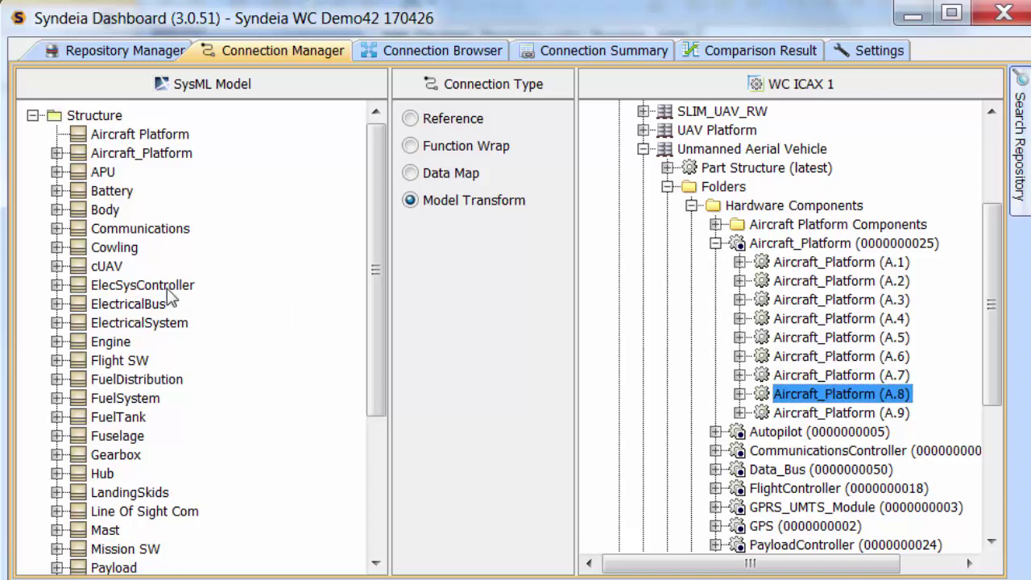
click(56, 153)
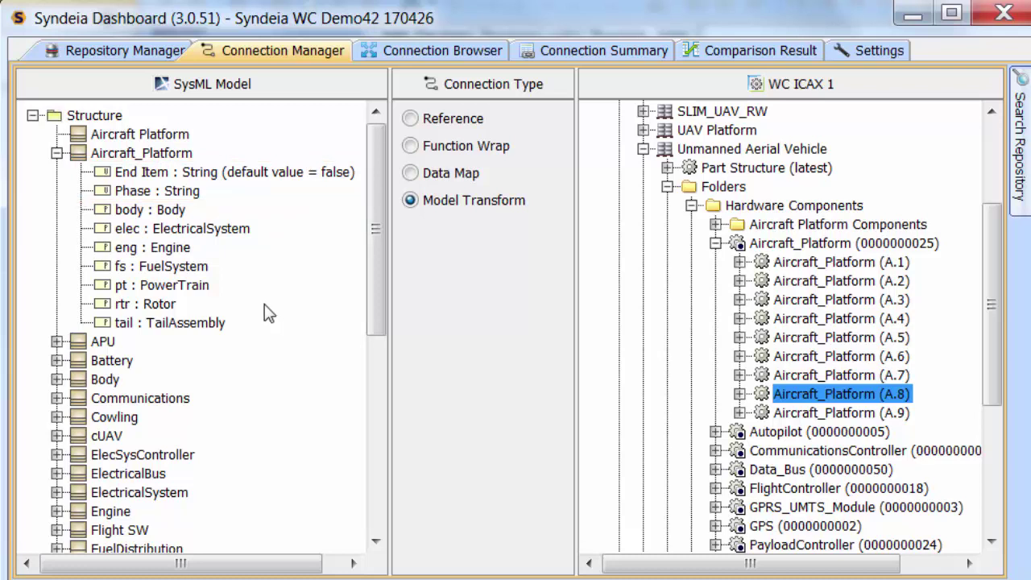
click(597, 54)
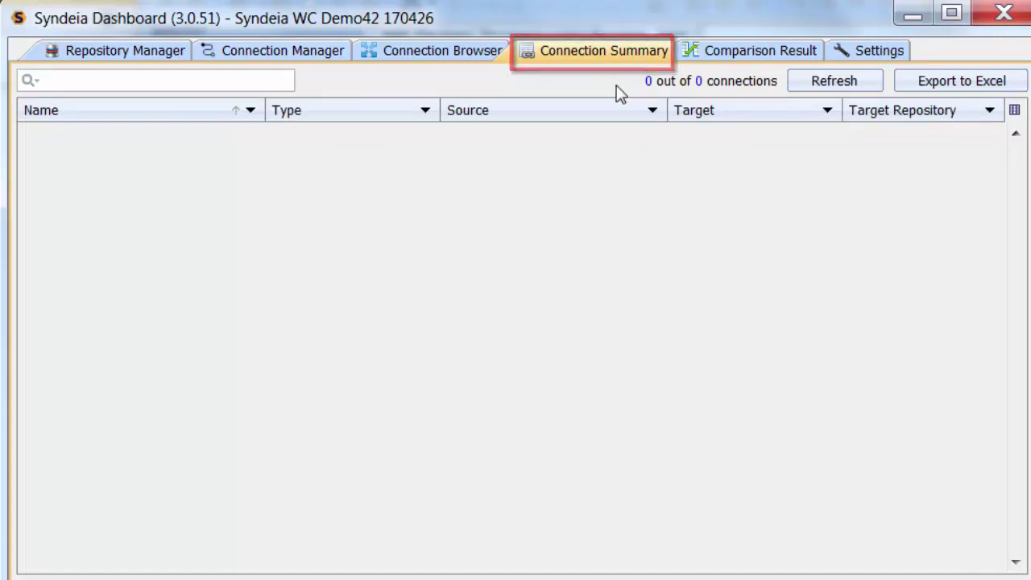
click(846, 84)
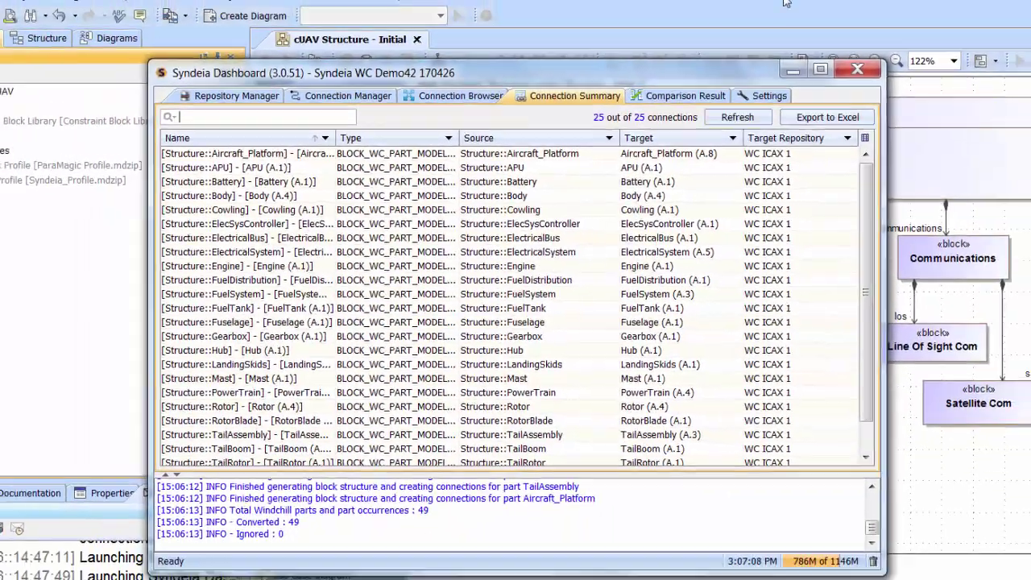
Step: Switch to Cameo Systems Modeler and place the Structure package's Aircraft_Platform block below the existing Aircraft Platform block
click(741, 26)
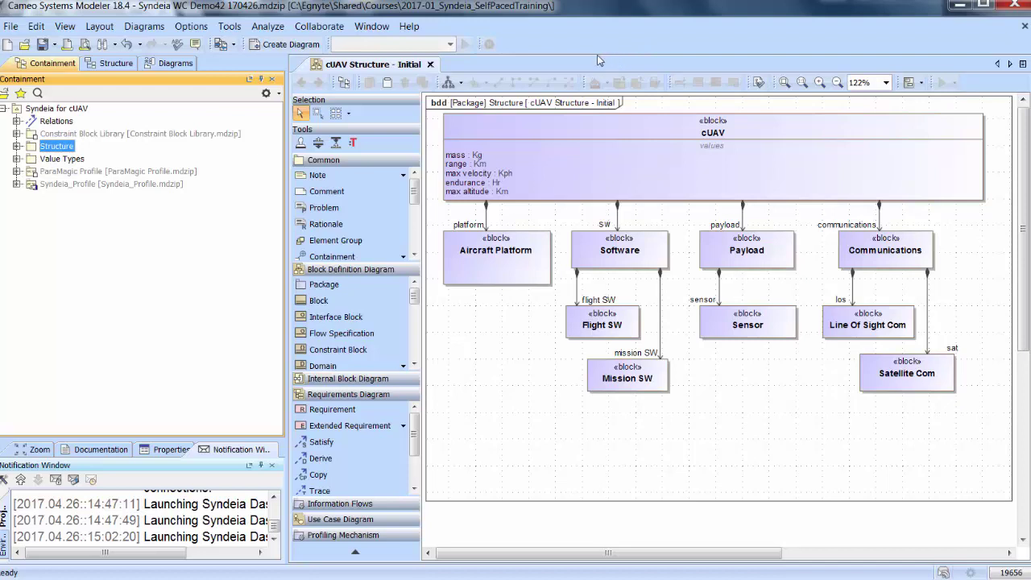
click(17, 146)
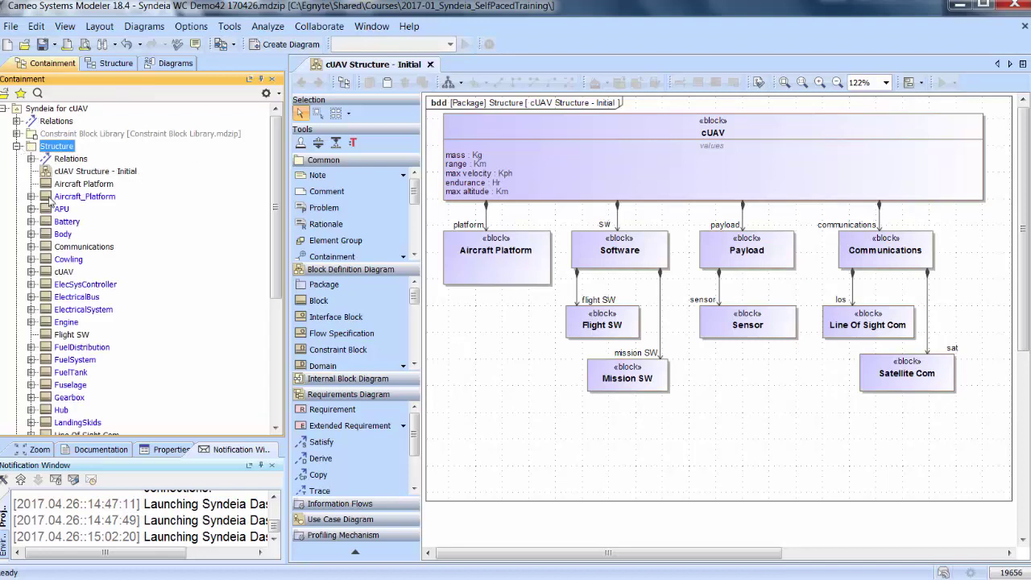
drag(47, 196, 522, 294)
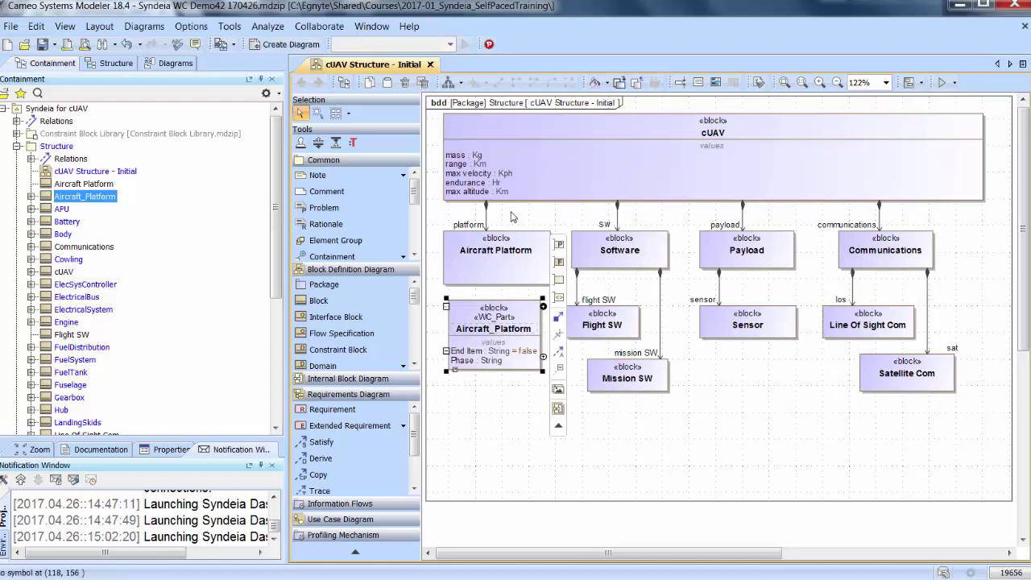
Step: Reattach the platform association from cUAV to the Aircraft_Platform block and remove the old Aircraft Platform block from the diagram
click(486, 219)
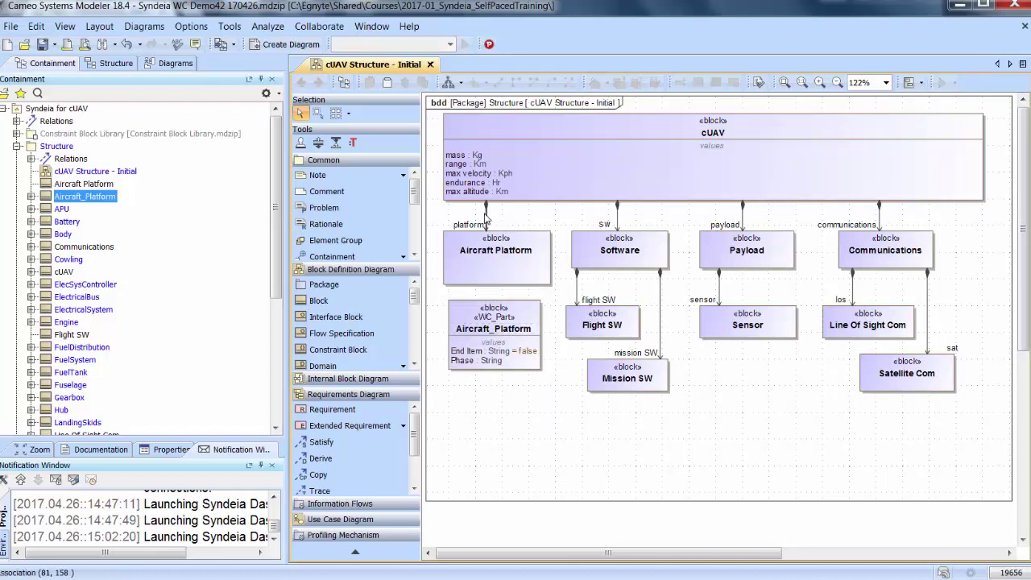
drag(487, 233, 491, 311)
click(482, 276)
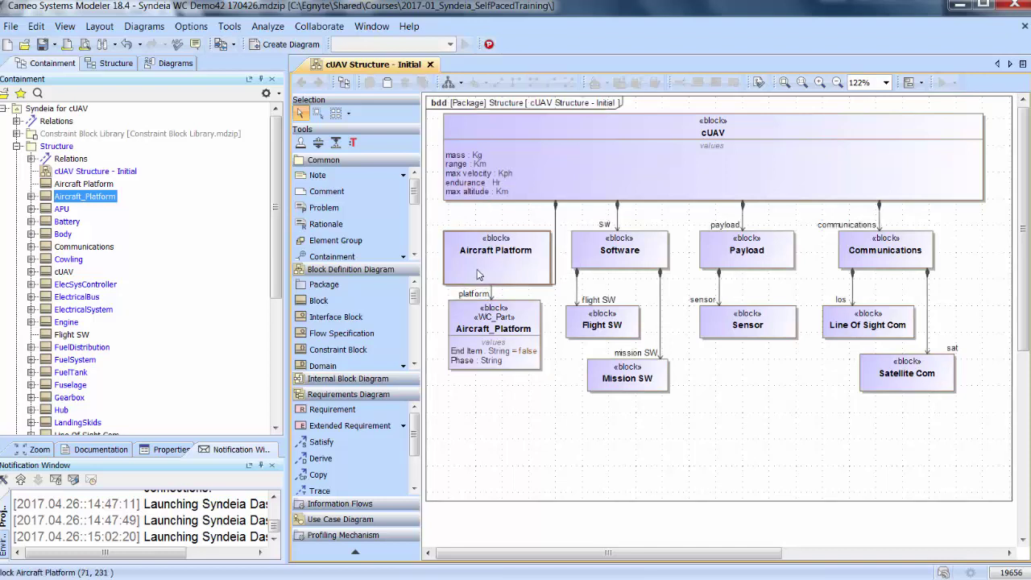
key(Delete)
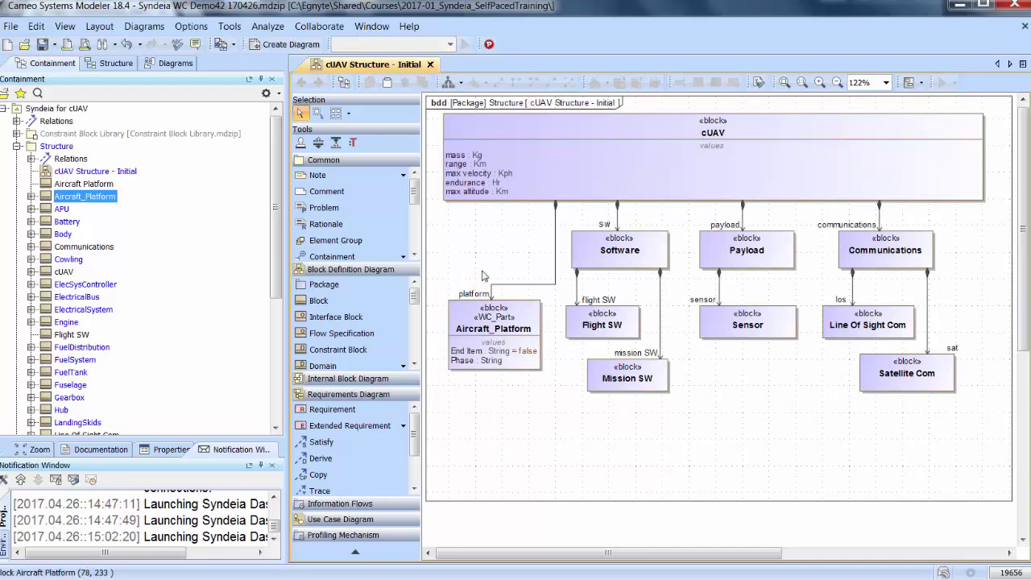
Step: Move the Aircraft_Platform block up into the vacated spot beneath cUAV and straighten its platform connector
drag(490, 341, 483, 272)
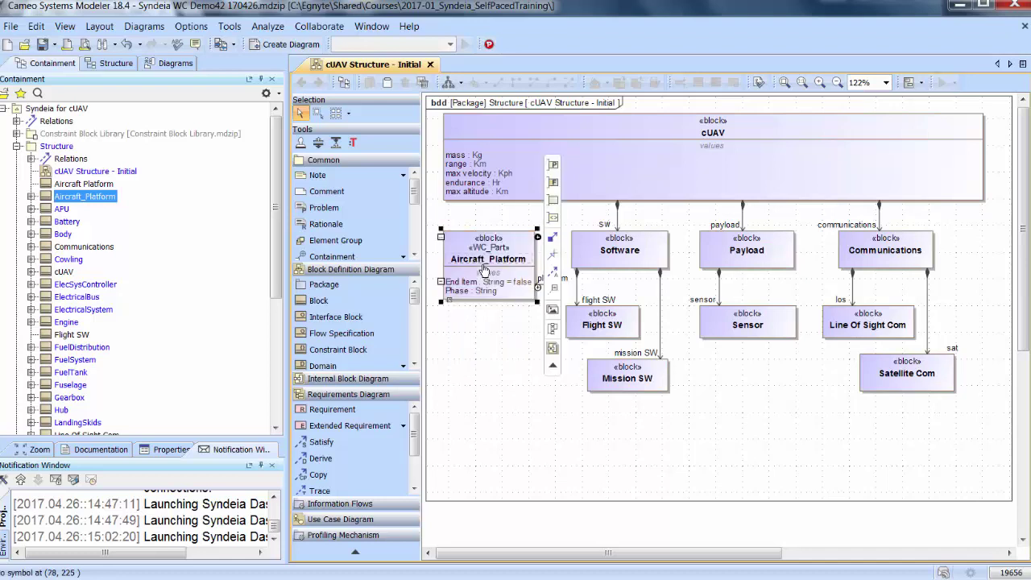
click(588, 210)
drag(553, 219, 499, 240)
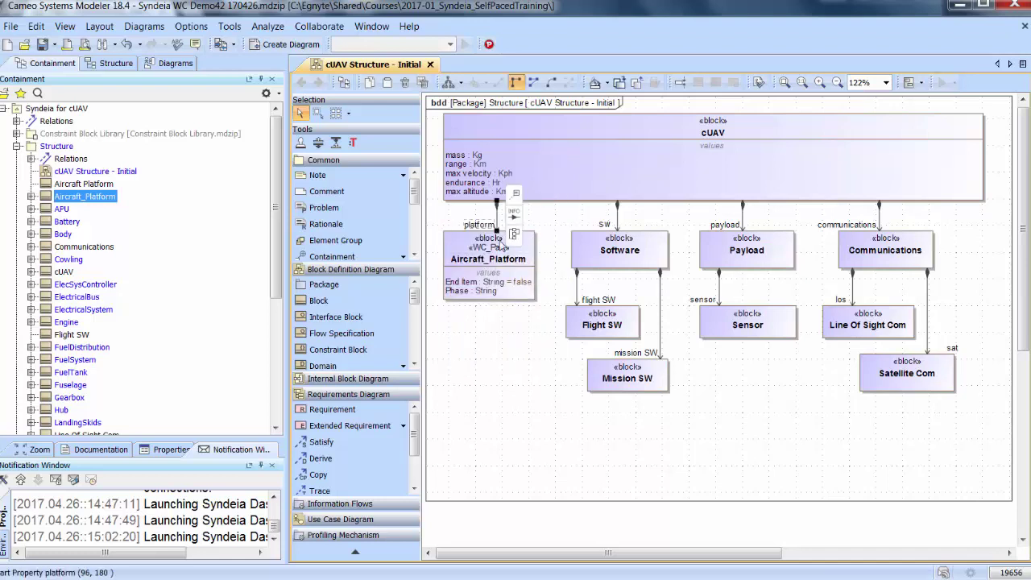
Step: Show the Parts compartment on the Aircraft_Platform block
click(464, 250)
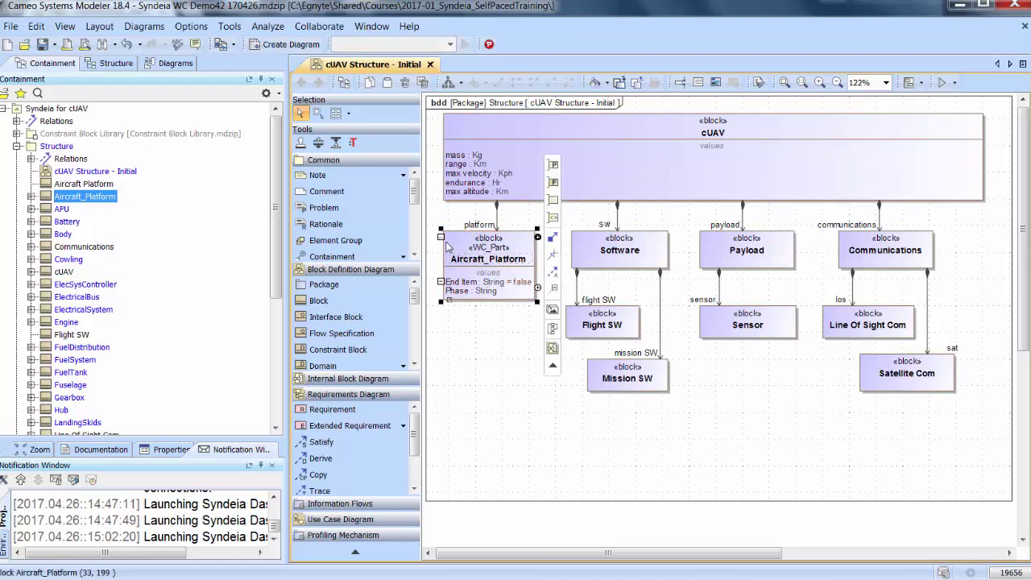
click(441, 238)
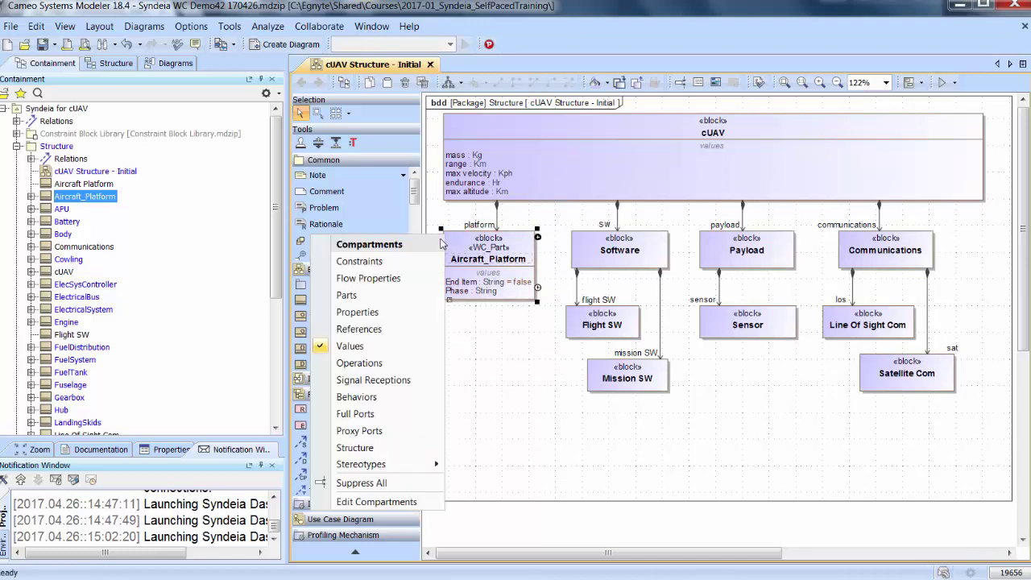
click(384, 301)
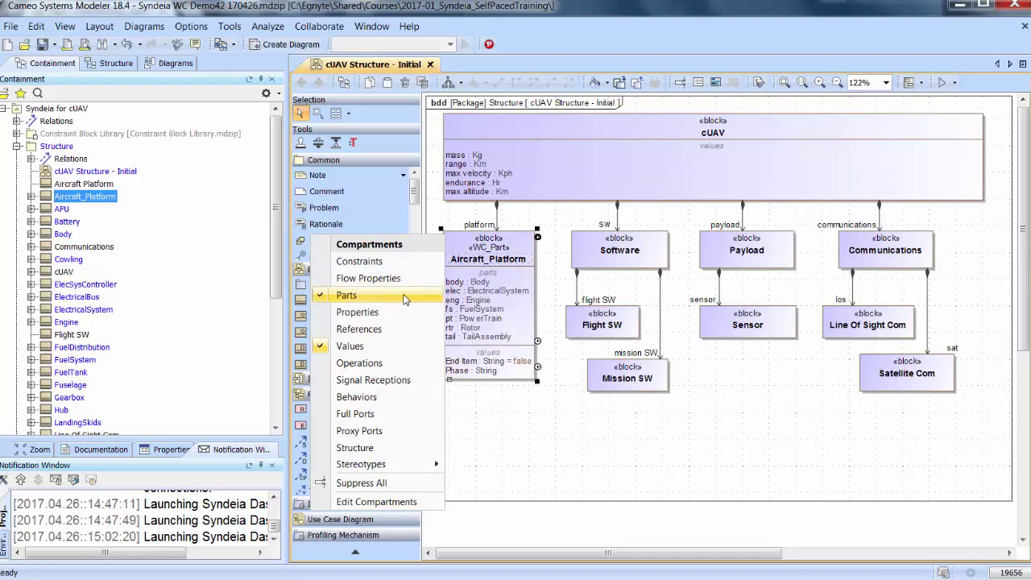
click(497, 415)
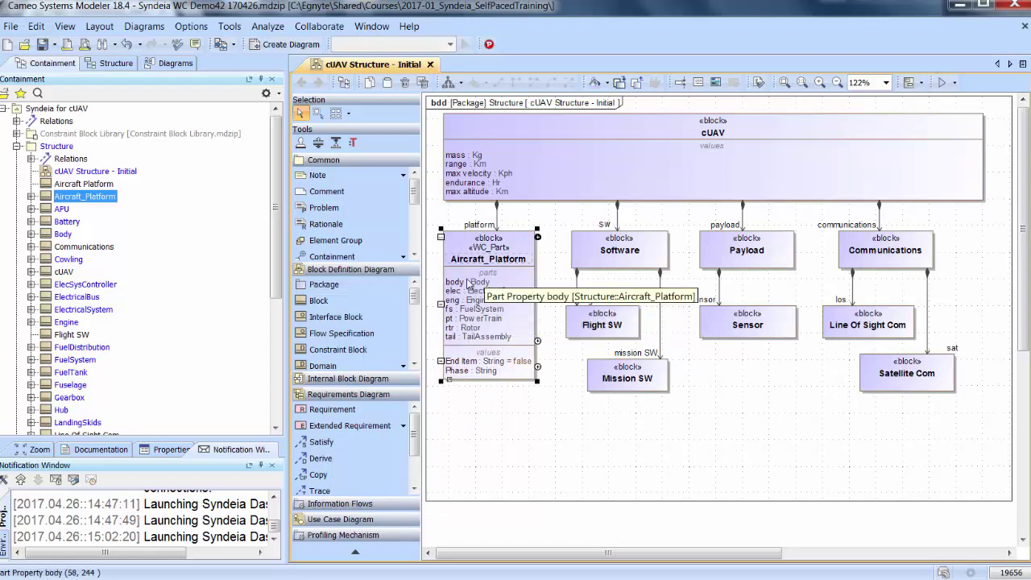
Step: Pull the body and eng parts out of Aircraft_Platform as connected Body and Engine blocks below it
drag(468, 283, 600, 444)
click(531, 379)
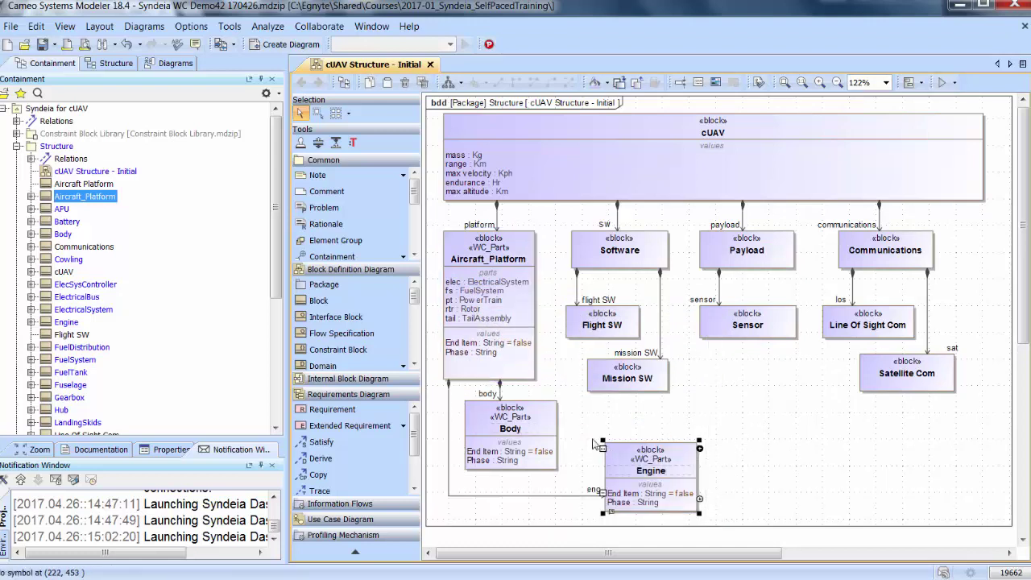